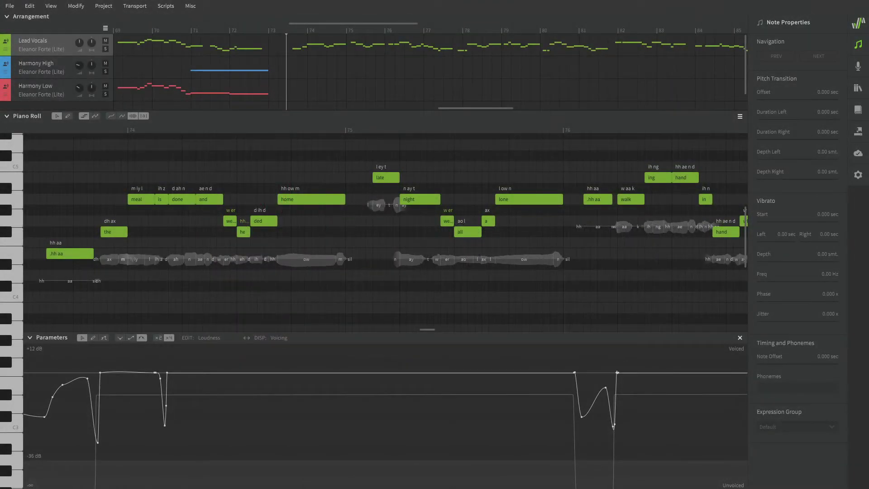
- Play the Lead Vocals phrase from the breath note just before measure 74, and pause after measure 81
click(30, 131)
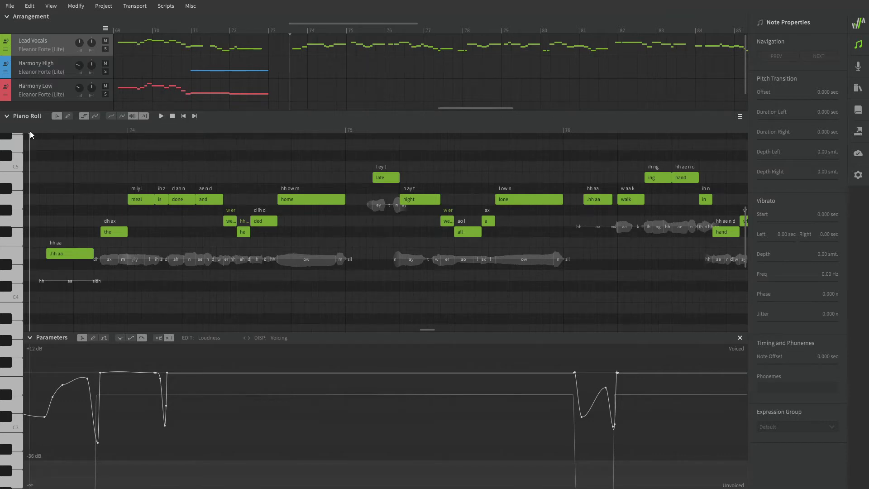
click(164, 116)
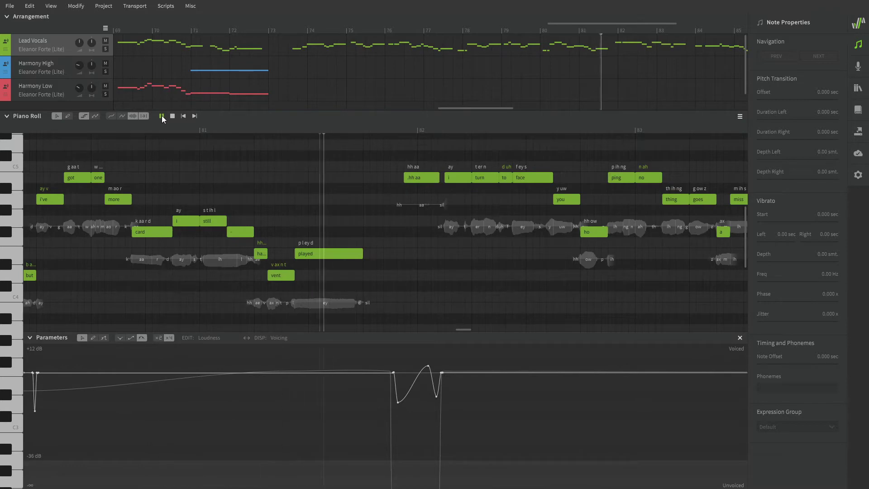
click(161, 116)
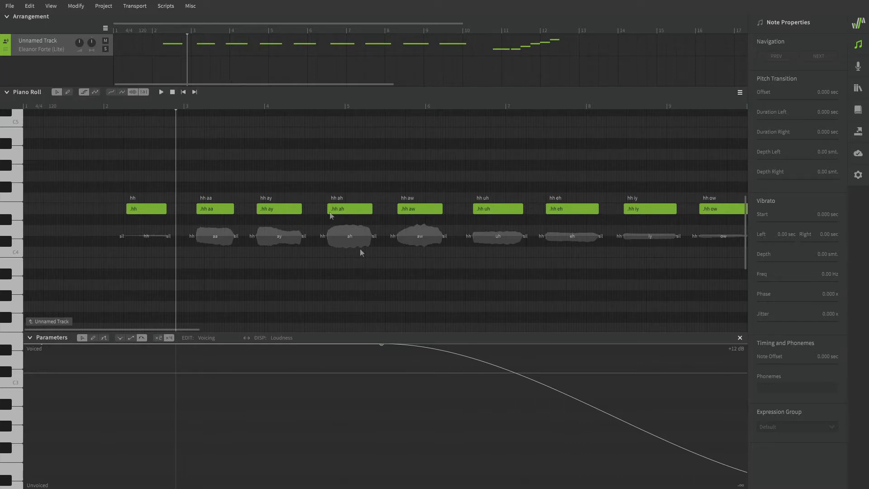
- Play the .hh aa note near measure 3 with its voicing fully voiced, and pause before the .hh ay note
click(175, 106)
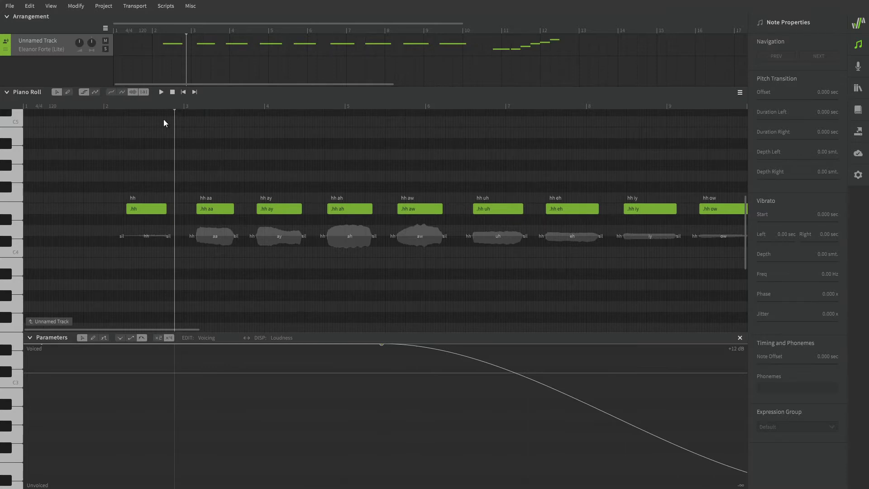
key(space)
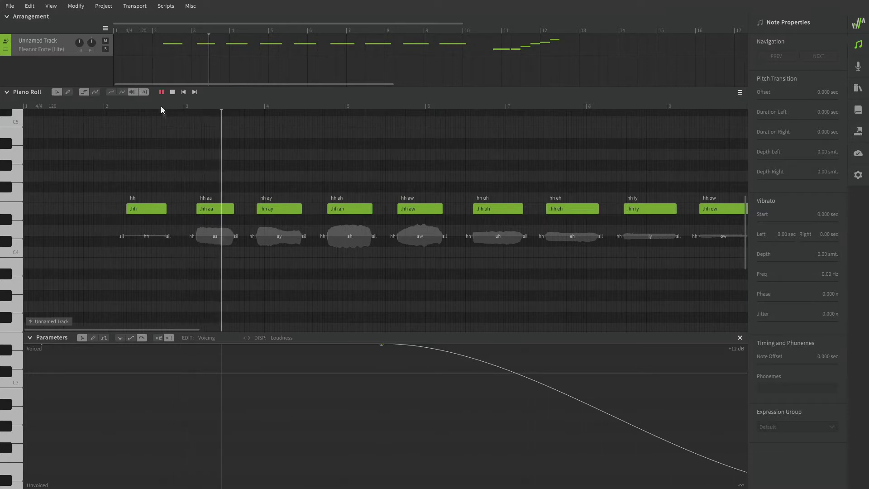
click(162, 92)
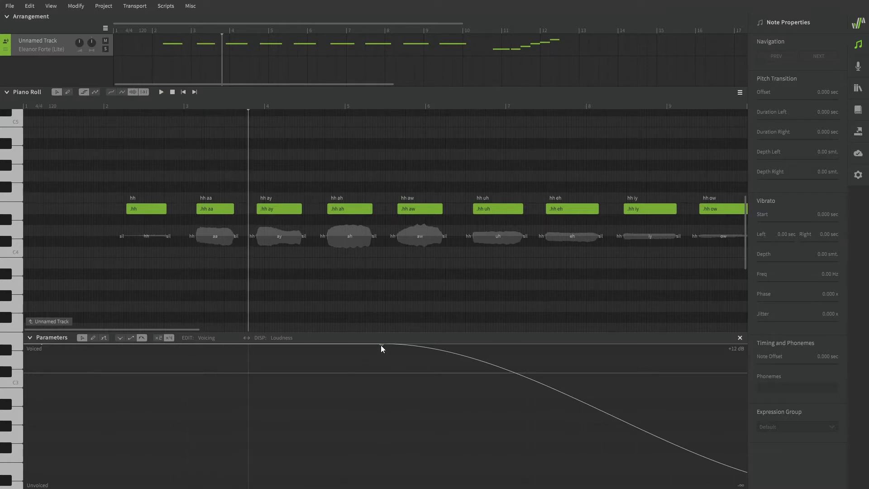
- Lower the Voicing curve almost to Unvoiced from just before measure 3, and play the .hh aa note
drag(381, 344, 176, 482)
click(178, 107)
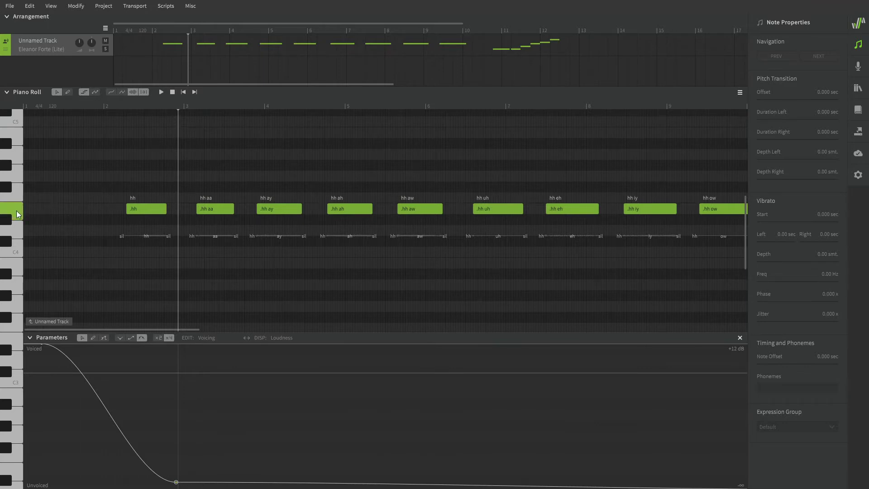
click(162, 92)
click(163, 92)
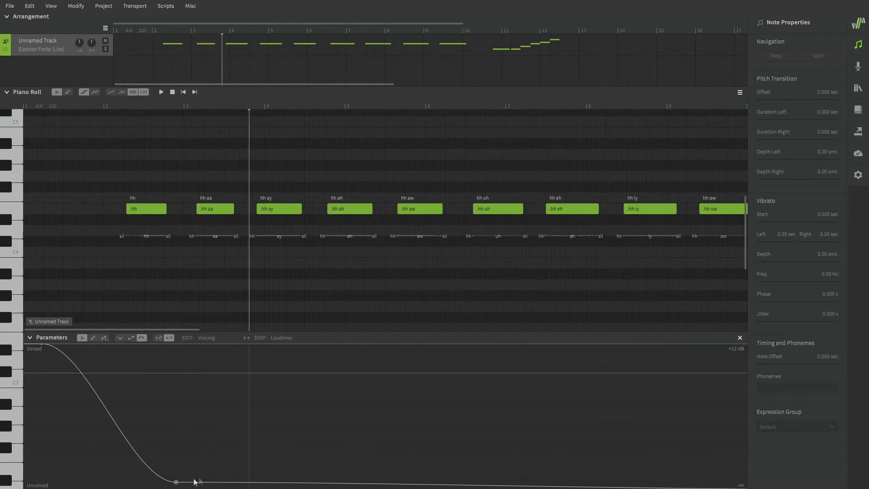
- Move the Voicing control point fully down to Unvoiced within the .hh note, and play the .hh aa note
drag(176, 482, 160, 488)
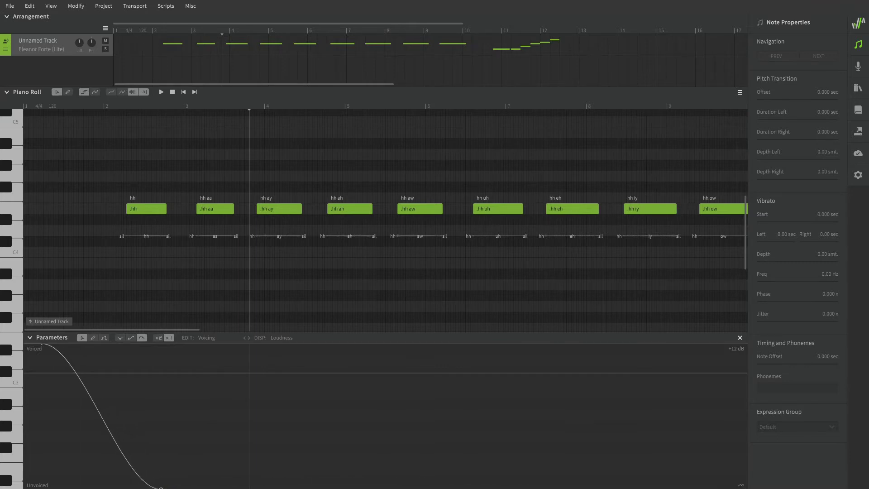
click(179, 106)
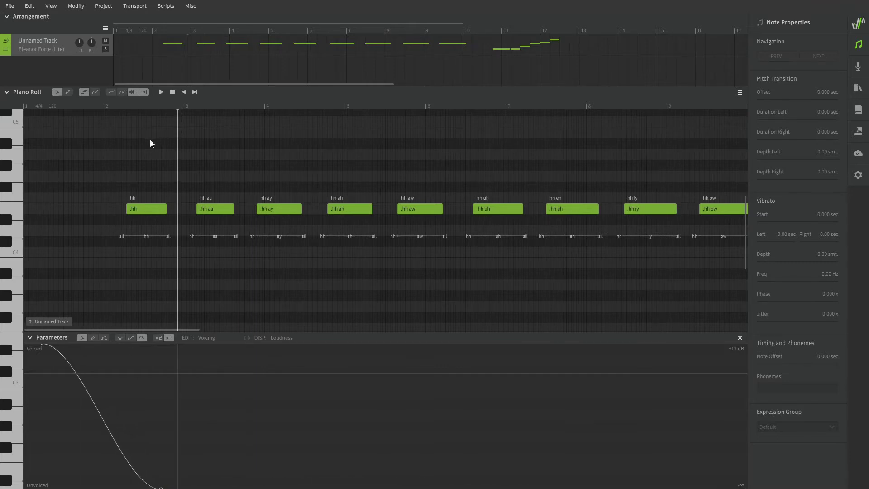
click(162, 92)
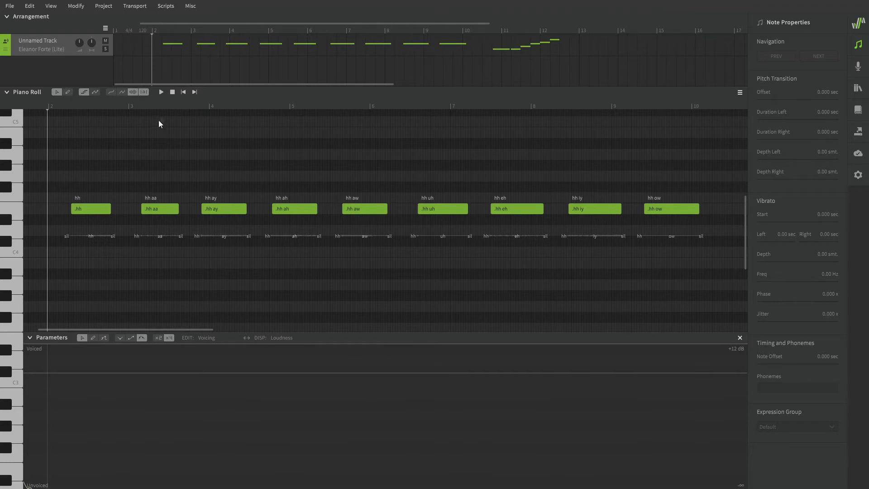
- Play the row of unvoiced breath notes, and the .hh aa breath leading into the rising la notes
click(162, 92)
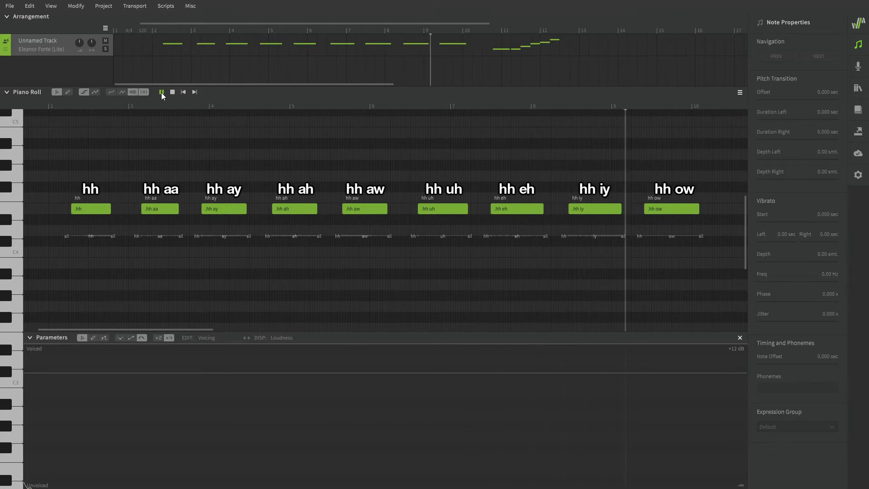
click(162, 92)
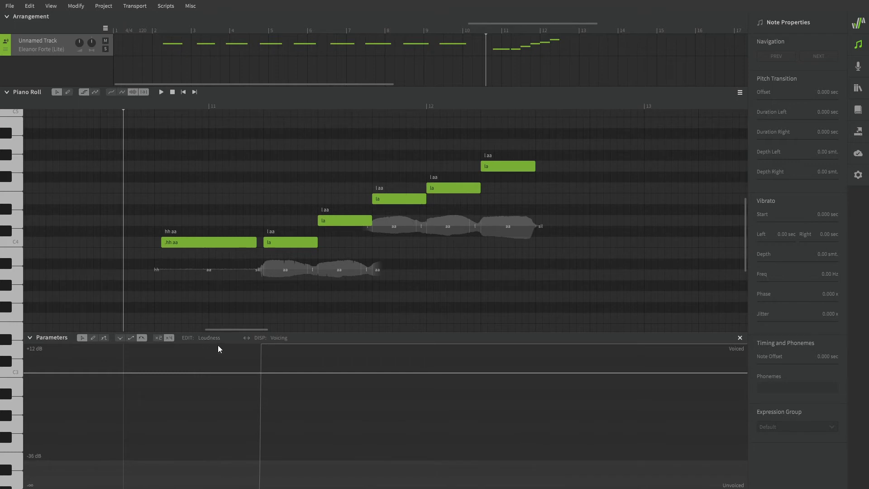
click(162, 93)
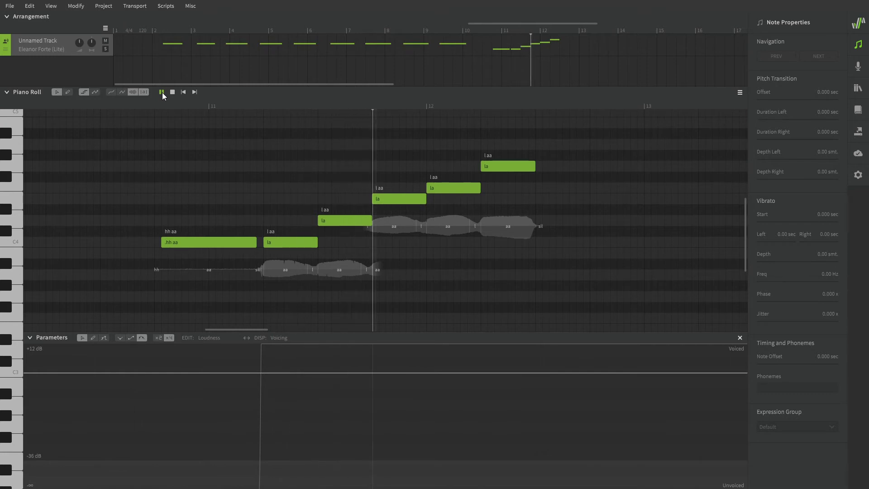
click(162, 92)
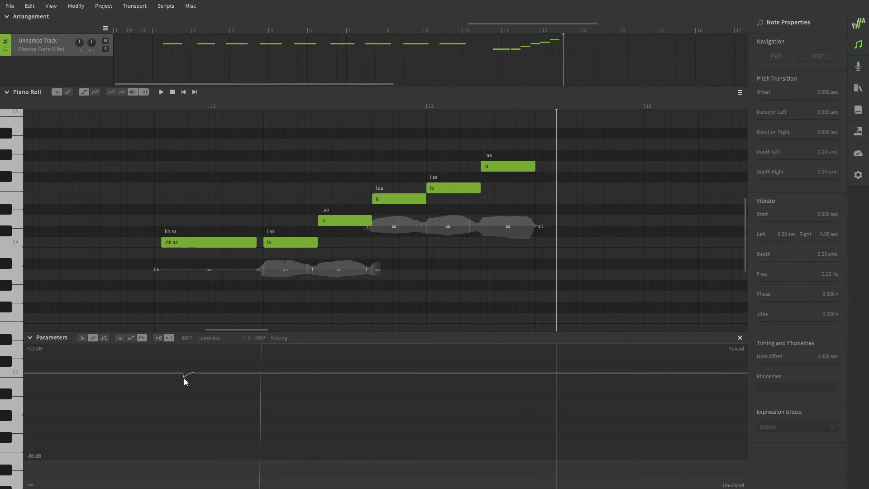
- Draw a Loudness fade-in with a steep initial dip at the start of the .hh aa breath, and play the phrase
drag(165, 410, 156, 442)
drag(172, 395, 175, 395)
click(130, 109)
click(161, 92)
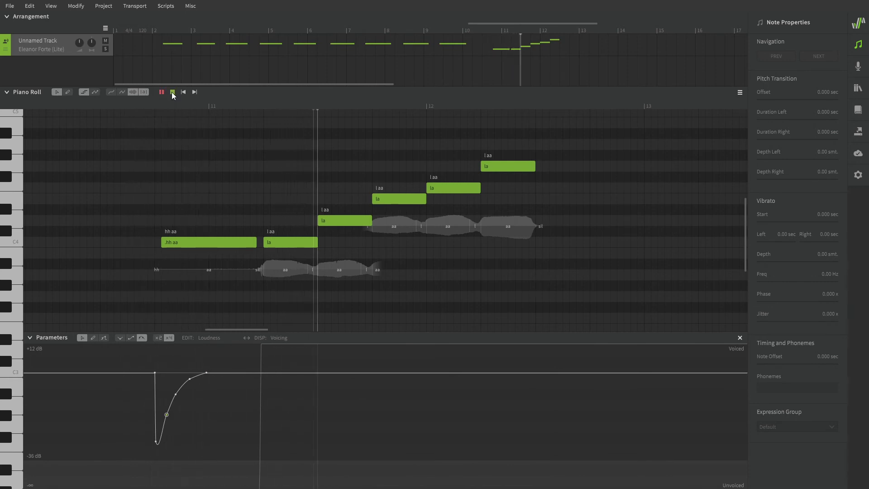
click(173, 92)
- Shift the first two Loudness points of the breath's fade-in slightly earlier, before the hh phoneme, and play the phrase
drag(118, 328, 245, 325)
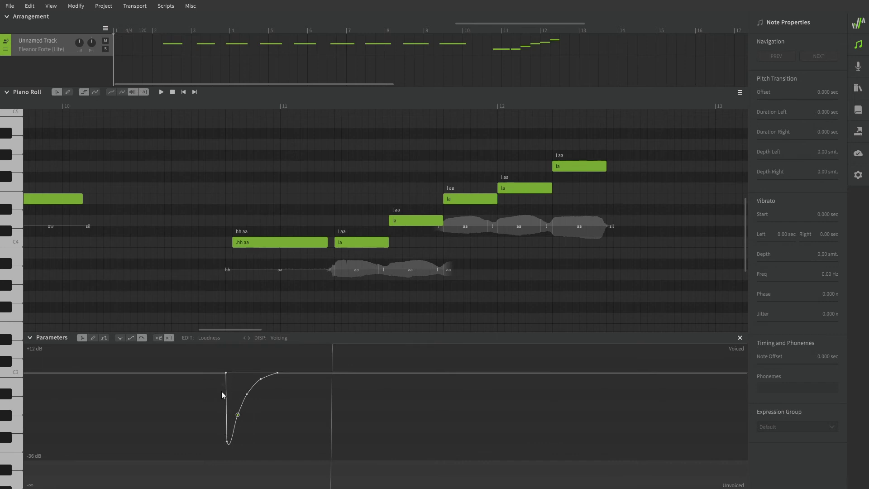
drag(227, 373, 218, 373)
drag(226, 441, 221, 441)
click(199, 106)
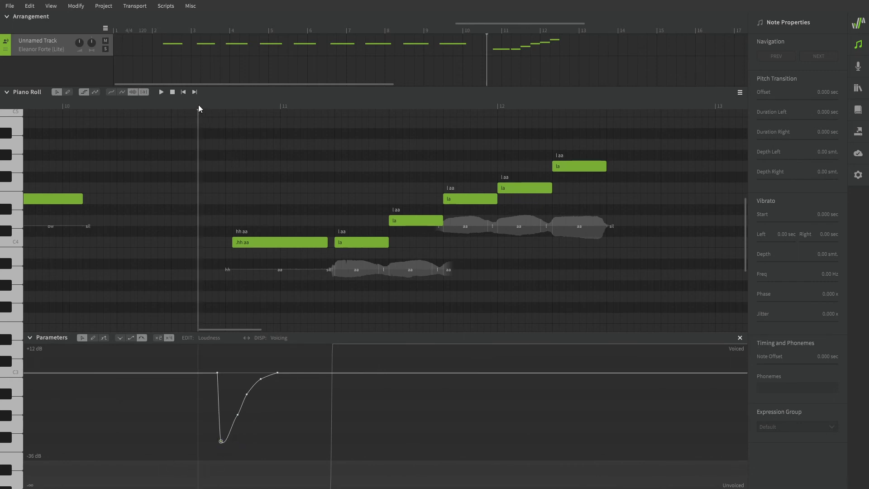
click(161, 92)
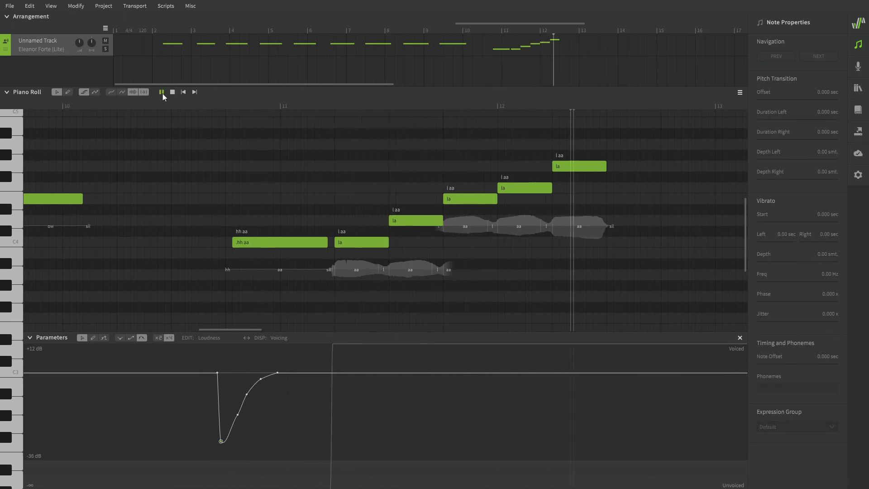
click(172, 92)
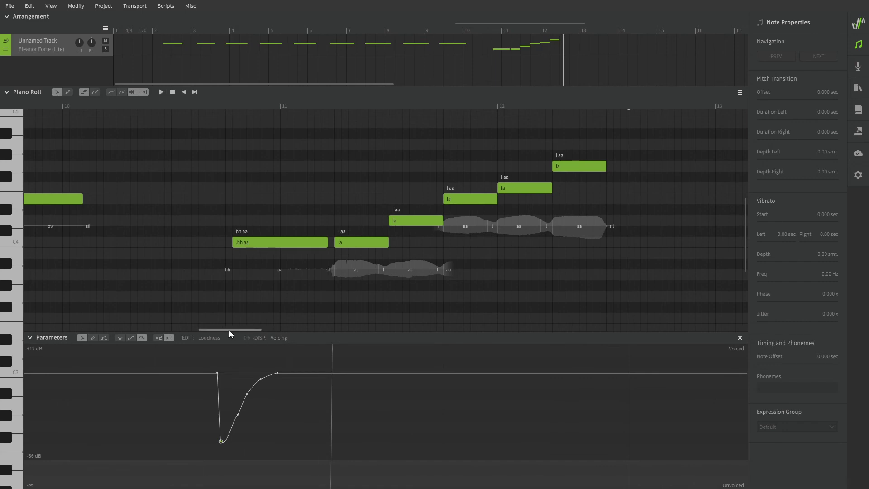
- Draw a Loudness fade-out at the end of the .hh aa breath, align its end point with the voicing change, and play the phrase
scroll(230, 330, right, 2)
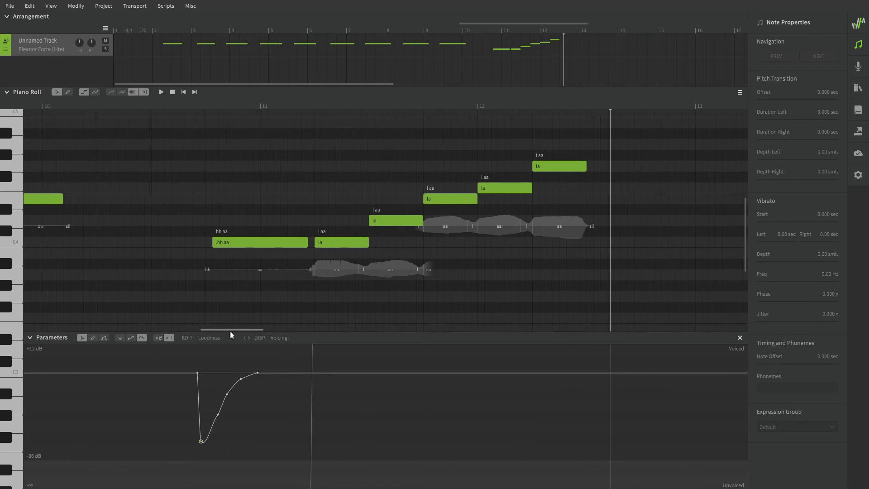
click(90, 336)
drag(285, 364, 328, 432)
drag(315, 373, 310, 373)
click(168, 109)
click(162, 92)
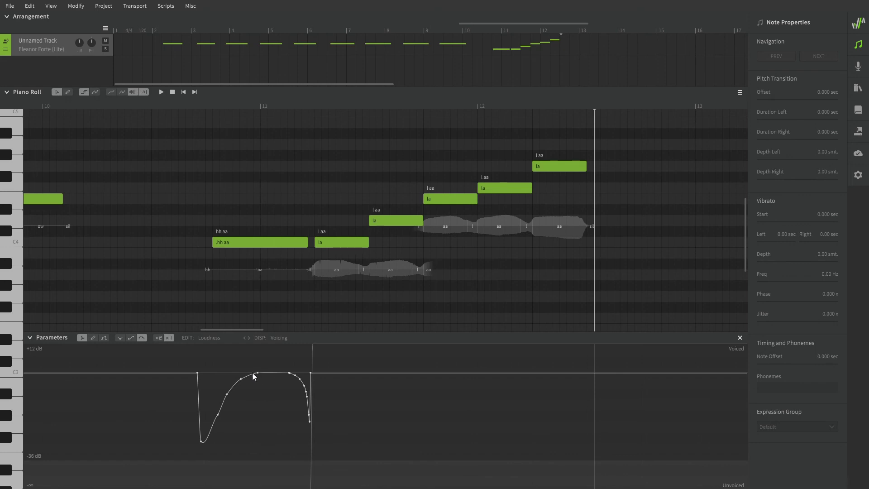
- Lower the middle Loudness points of the .hh aa breath slightly below the baseline, smooth the fade-in, and play the phrase
drag(253, 368, 303, 383)
drag(290, 373, 303, 390)
drag(306, 392, 302, 389)
drag(227, 395, 229, 398)
click(161, 92)
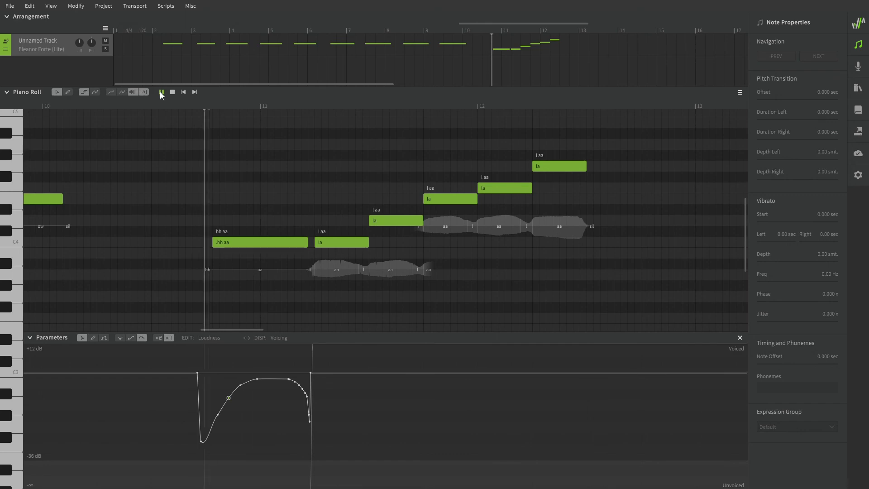